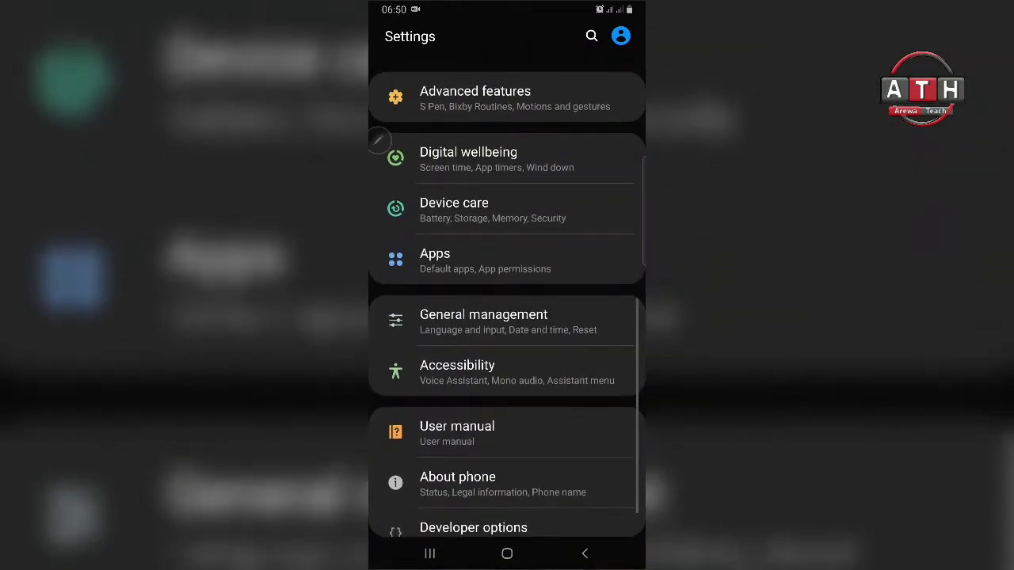
Step: Open the Accessibility page from the Settings list, showing its installed services entry
{"action": "left_click", "coordinate": [507, 371]}
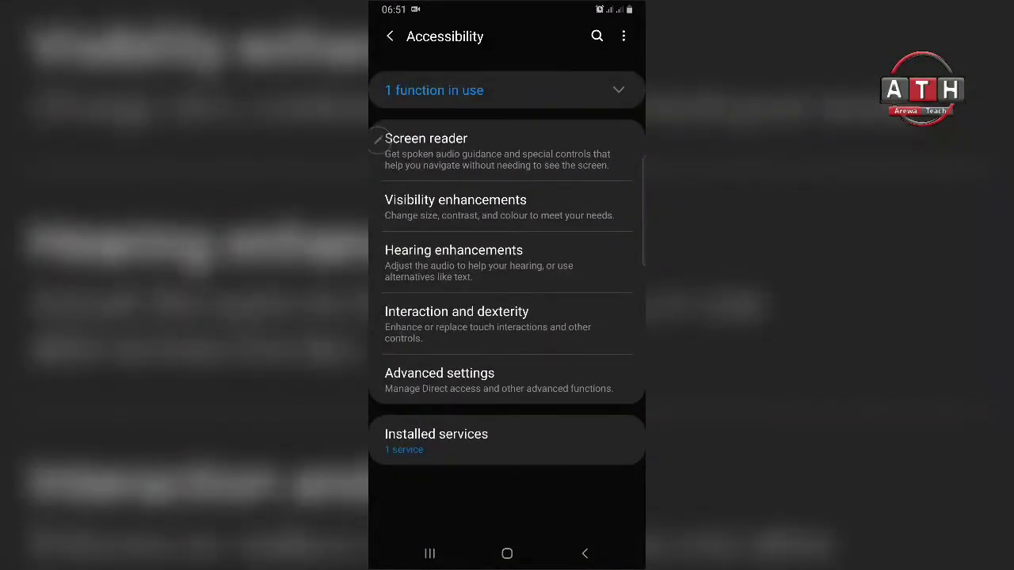